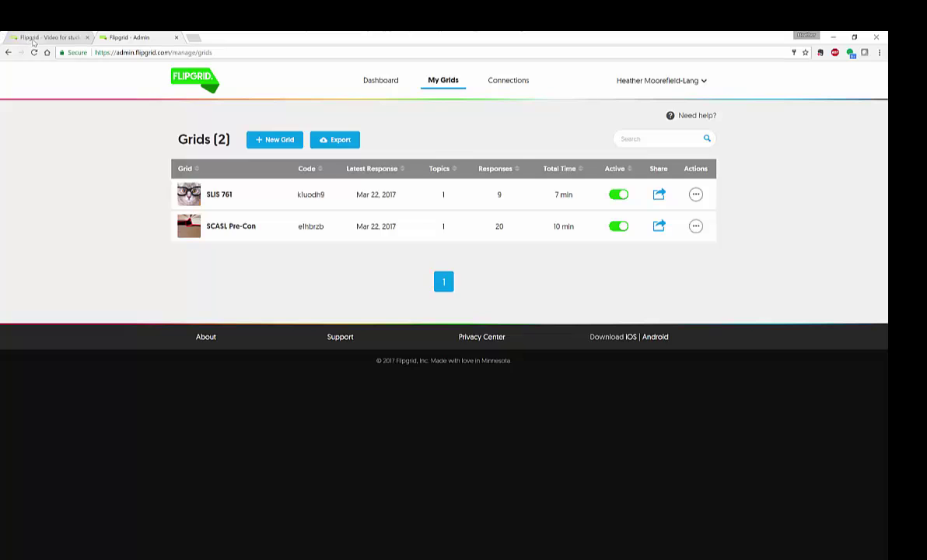
Step: Review the Flipgrid public website down to the pricing plans for Flipgrid One, Flipgrid Classroom and the Classroom 10-Pack
{"action": "left_click", "coordinate": [32, 39]}
{"action": "scroll", "coordinate": [144, 236], "scroll_direction": "down", "scroll_amount": 10}
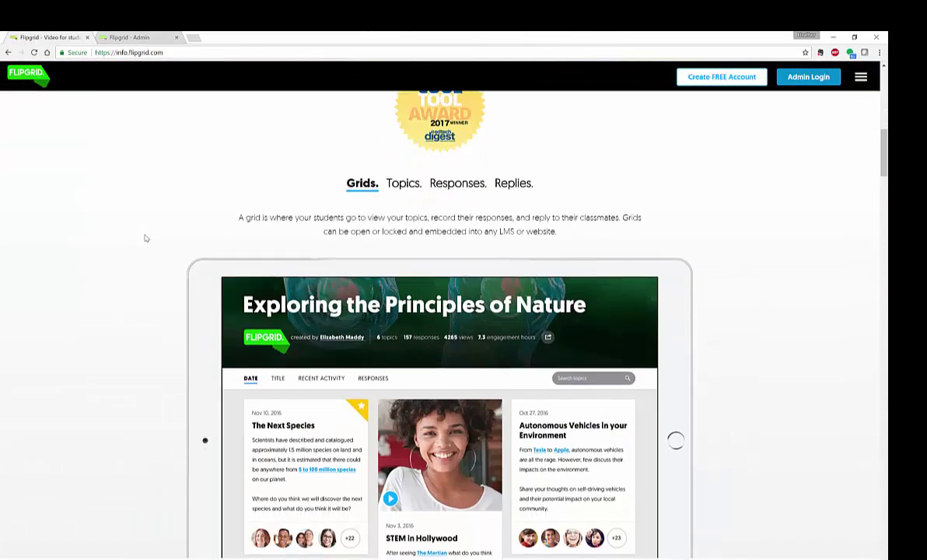
{"action": "scroll", "coordinate": [145, 239], "scroll_direction": "down", "scroll_amount": 15}
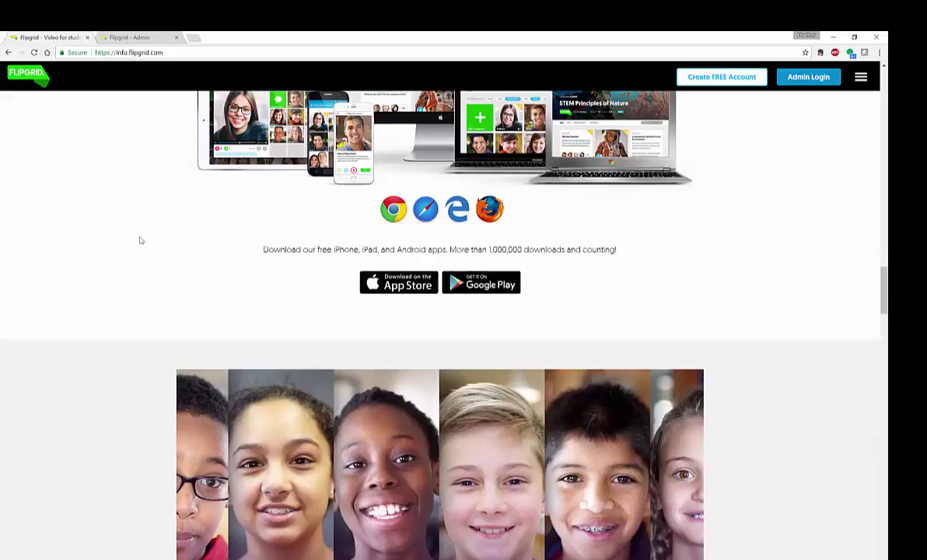
{"action": "scroll", "coordinate": [141, 241], "scroll_direction": "down", "scroll_amount": 15}
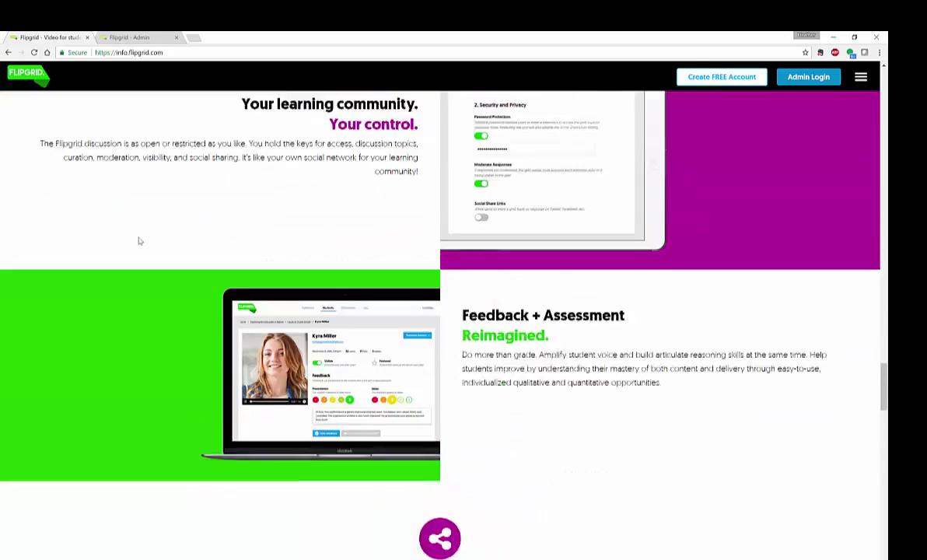
{"action": "scroll", "coordinate": [139, 242], "scroll_direction": "down", "scroll_amount": 12}
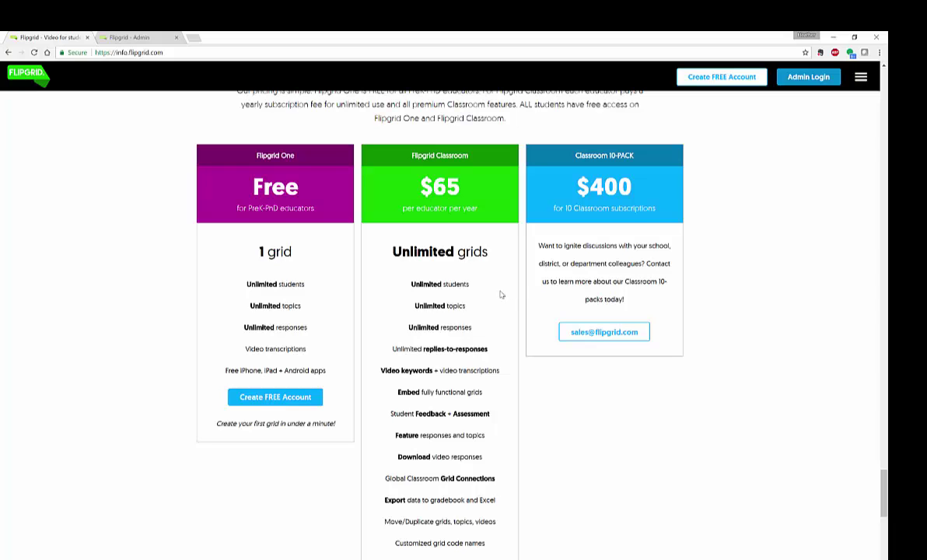
{"action": "scroll", "coordinate": [501, 294], "scroll_direction": "down", "scroll_amount": 1}
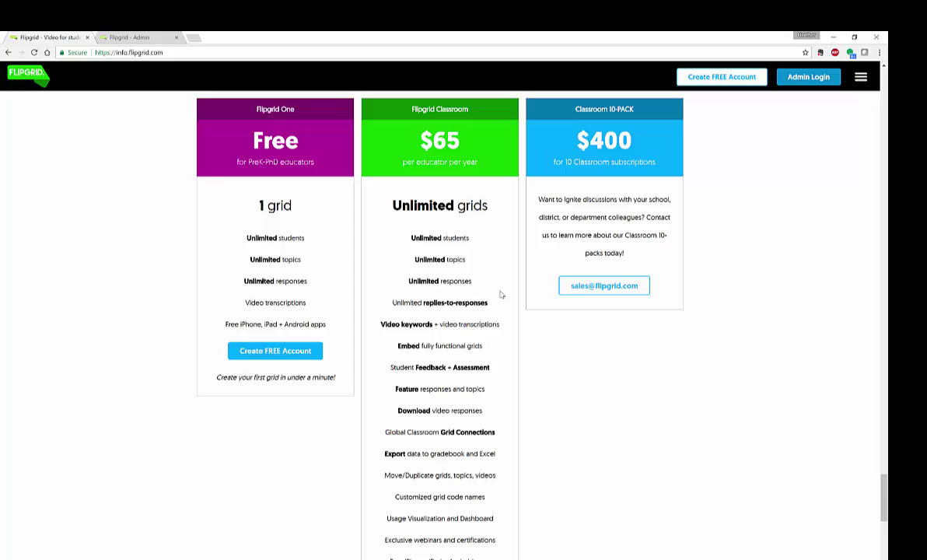
Step: Return to the admin grid list and start a new grid named "Tech 15"
{"action": "left_click", "coordinate": [136, 37]}
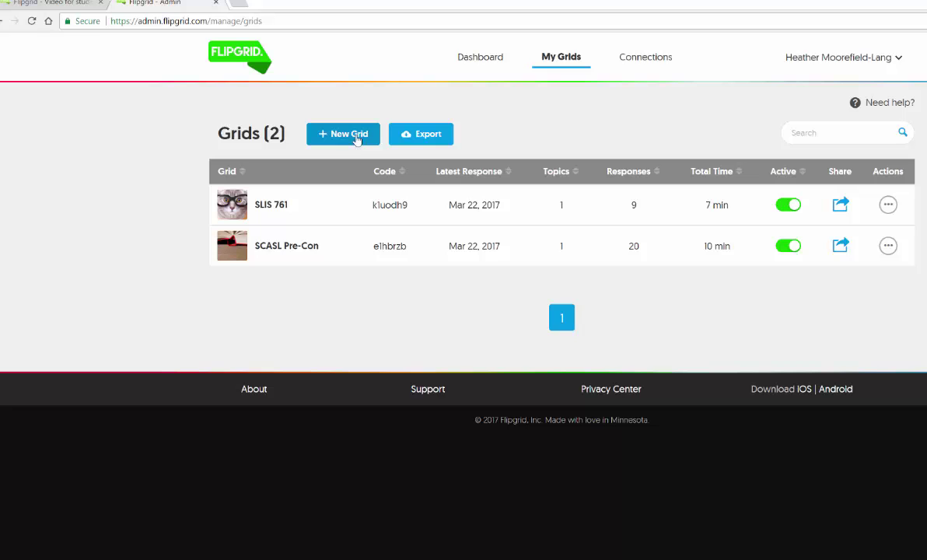
{"action": "left_click", "coordinate": [357, 139]}
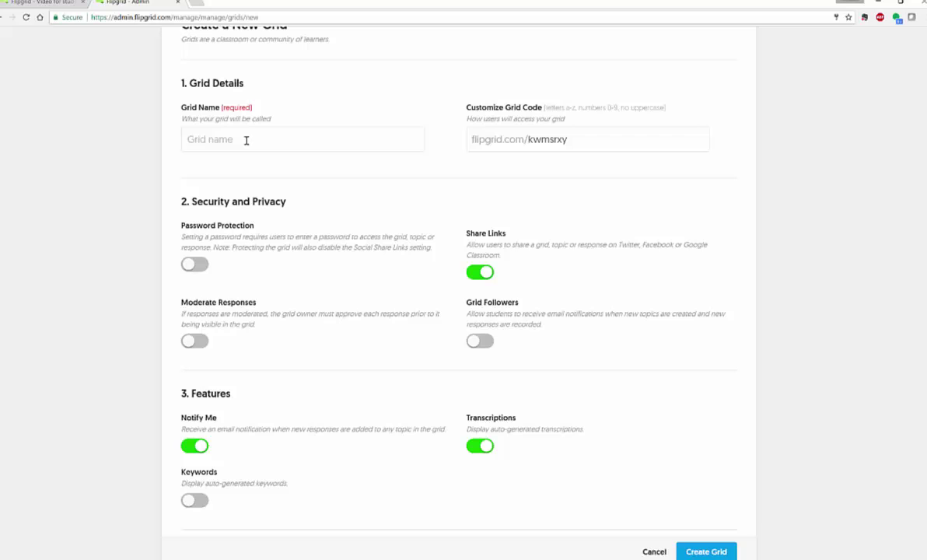
{"action": "left_click", "coordinate": [246, 140]}
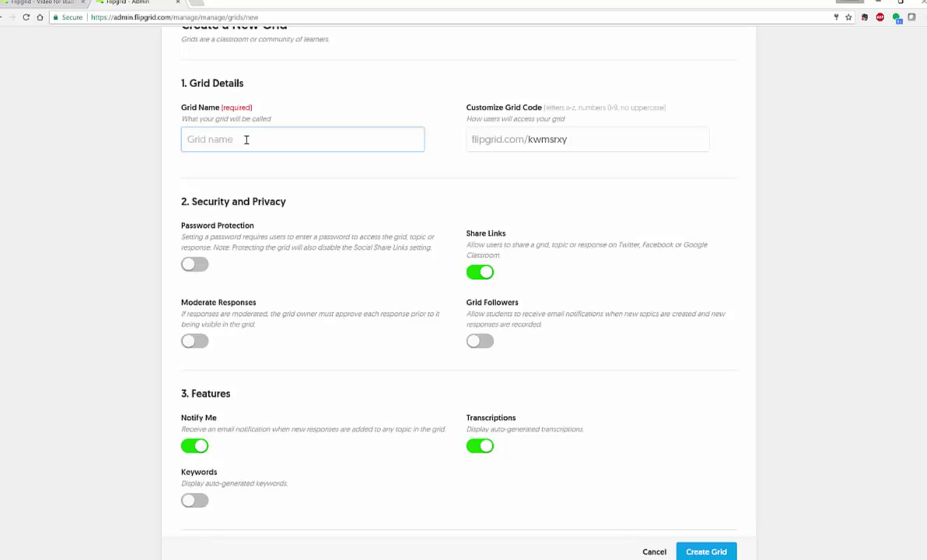
{"action": "type", "text": "Tech 15"}
Step: Choose the cover image of the woman in sunglasses and create the grid
{"action": "scroll", "coordinate": [345, 192], "scroll_direction": "down", "scroll_amount": 1}
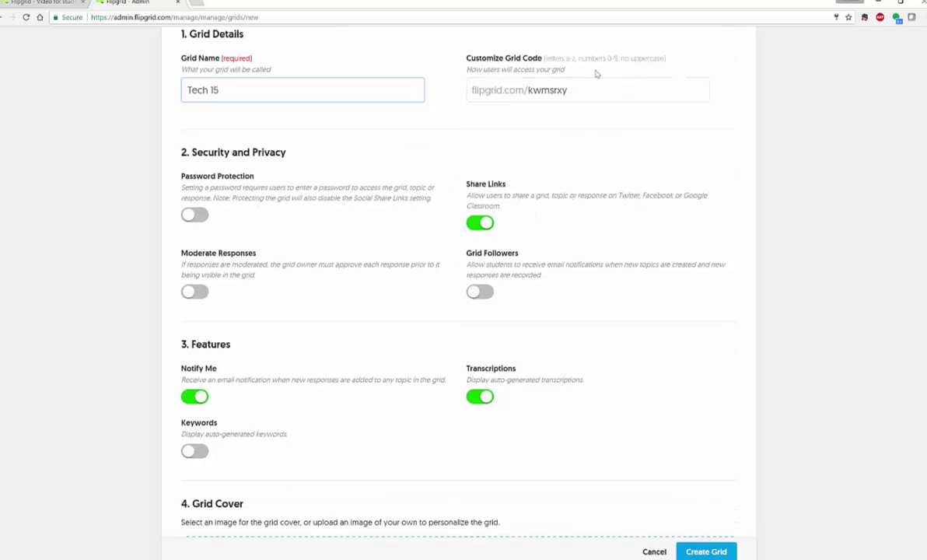
{"action": "mouse_move", "coordinate": [541, 87]}
{"action": "scroll", "coordinate": [286, 242], "scroll_direction": "down", "scroll_amount": 2}
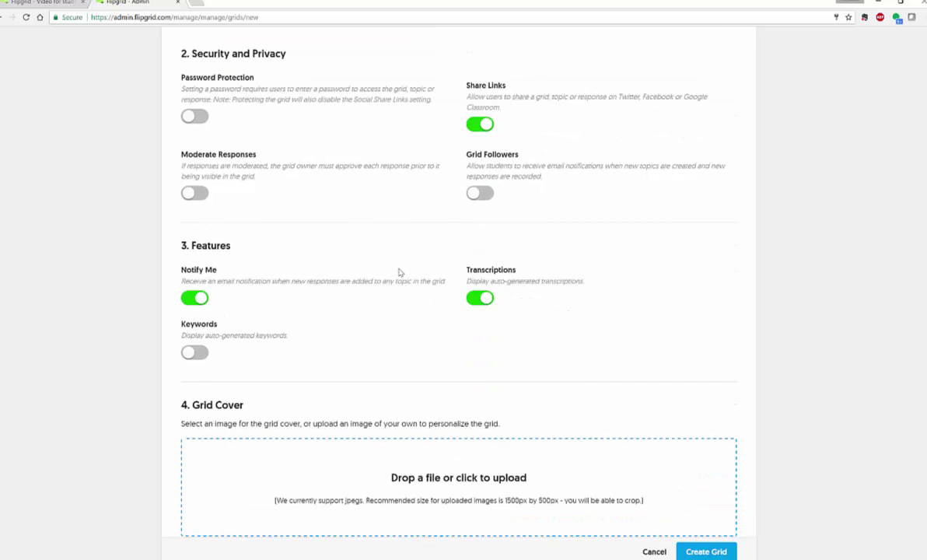
{"action": "scroll", "coordinate": [524, 293], "scroll_direction": "down", "scroll_amount": 5}
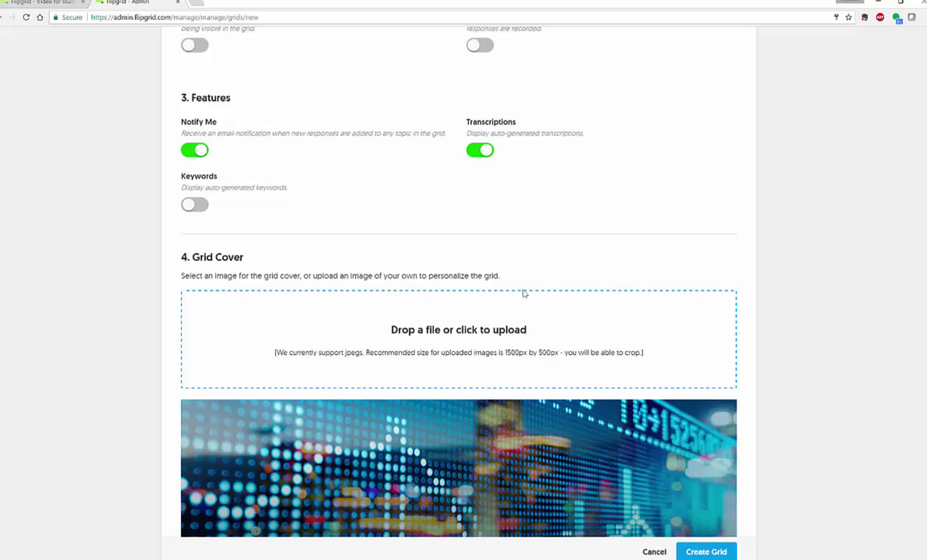
{"action": "scroll", "coordinate": [523, 293], "scroll_direction": "down", "scroll_amount": 4}
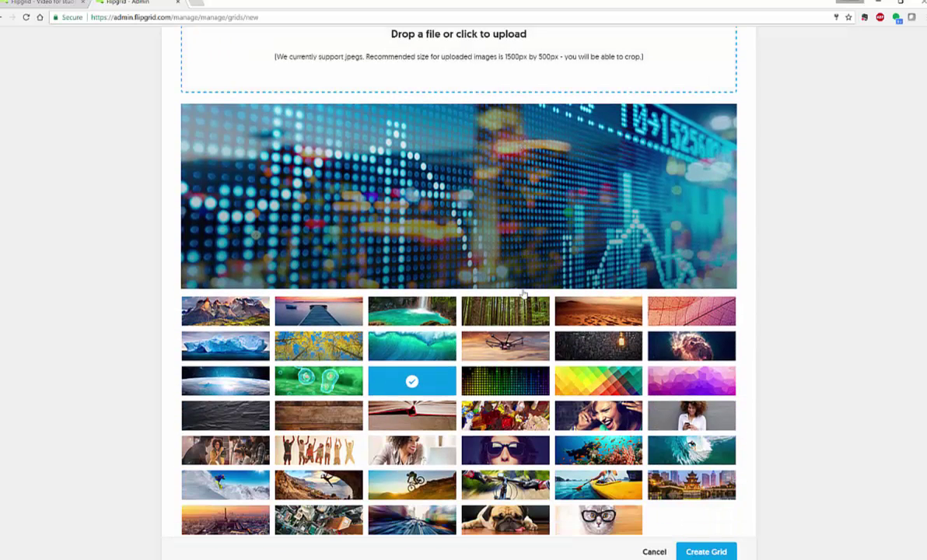
{"action": "left_click", "coordinate": [490, 451]}
{"action": "left_click", "coordinate": [690, 551]}
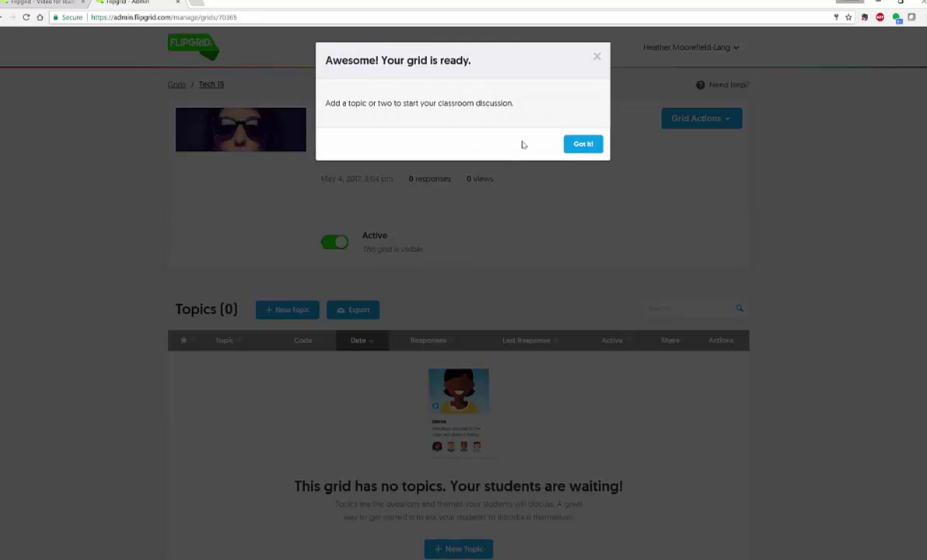
Step: Dismiss the grid notice, start a new topic titled "Technology" and check its video response time options
{"action": "left_click", "coordinate": [588, 145]}
{"action": "left_click", "coordinate": [287, 310]}
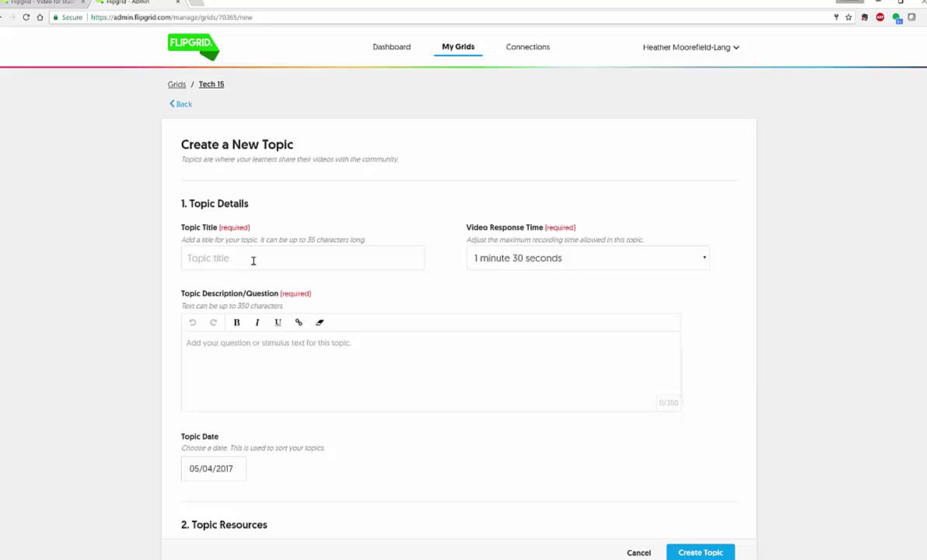
{"action": "left_click", "coordinate": [252, 259]}
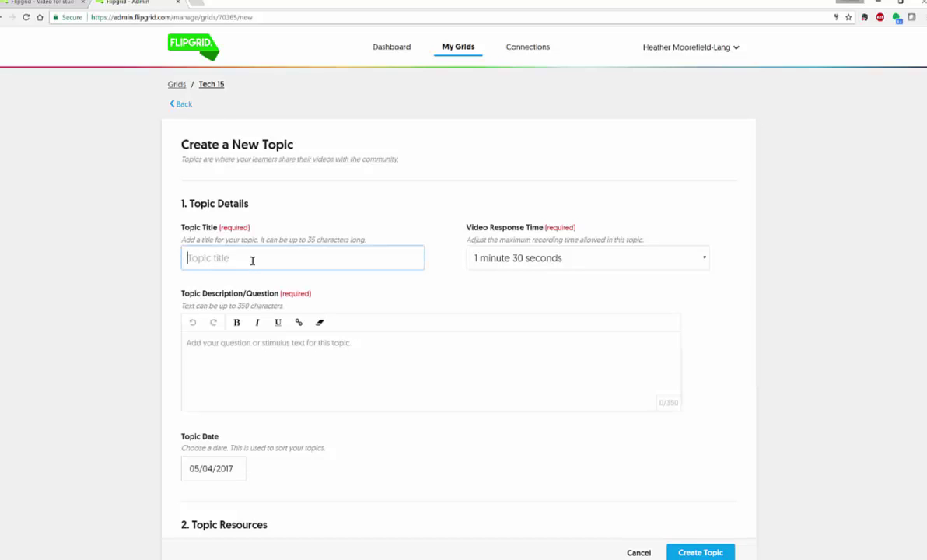
{"action": "type", "text": "Technology"}
{"action": "left_click", "coordinate": [705, 261]}
{"action": "left_click", "coordinate": [705, 260]}
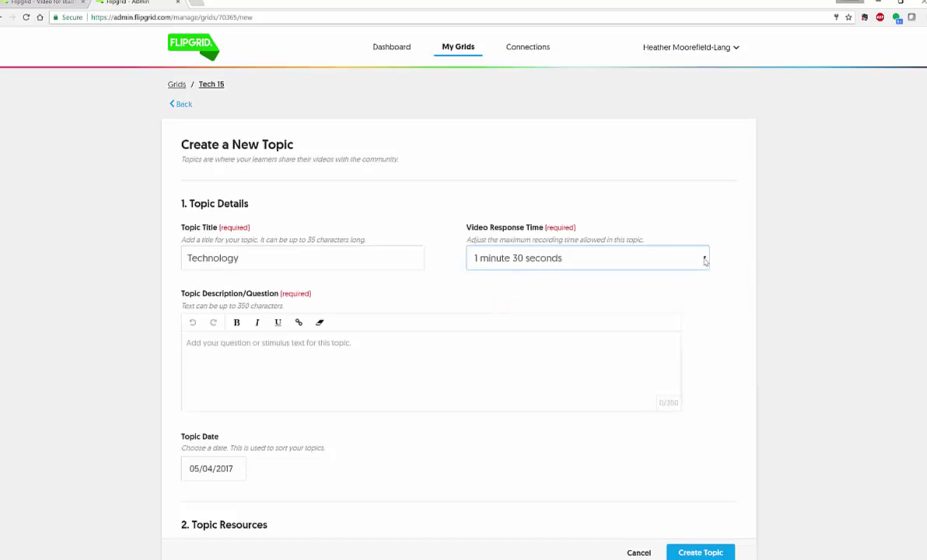
Step: Enter "How to you use technology in your library?" as the topic's description question
{"action": "left_click", "coordinate": [260, 343]}
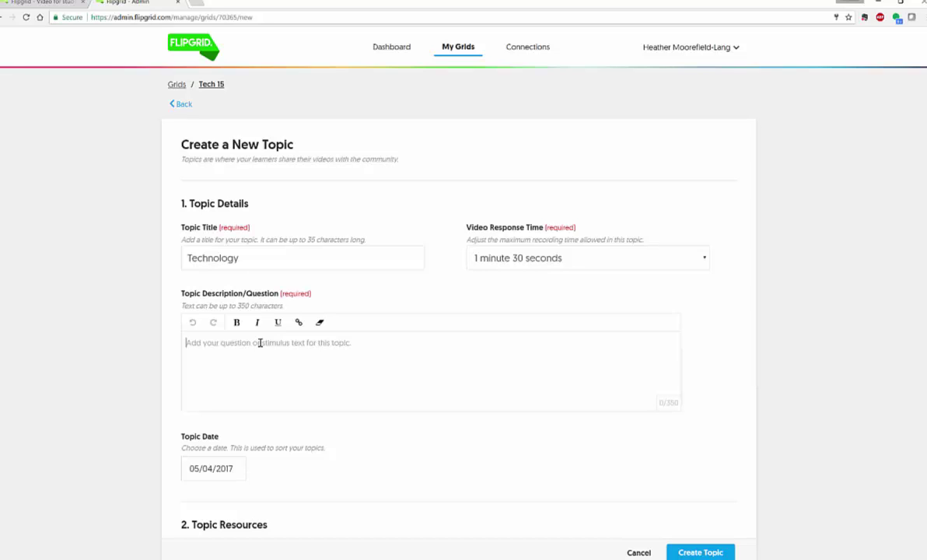
{"action": "type", "text": "How to"}
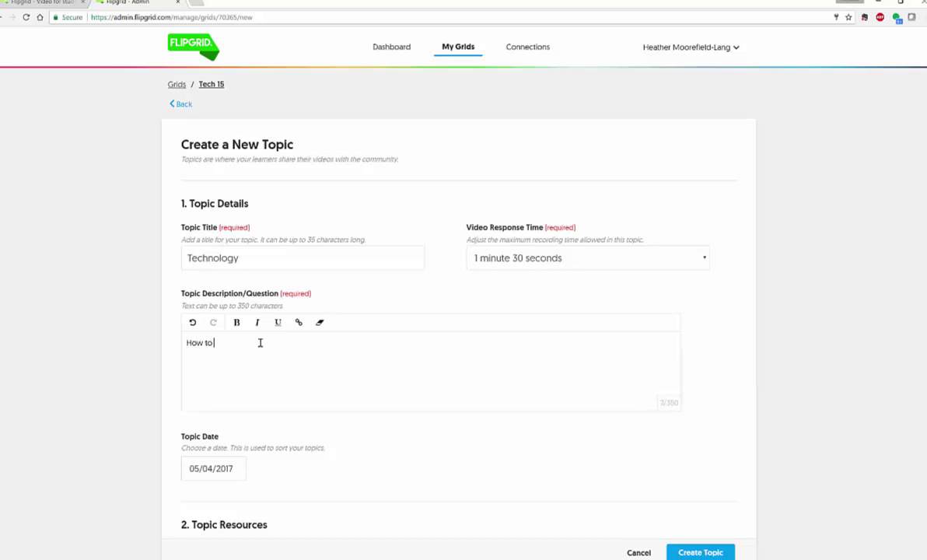
{"action": "type", "text": " you use technology in your library"}
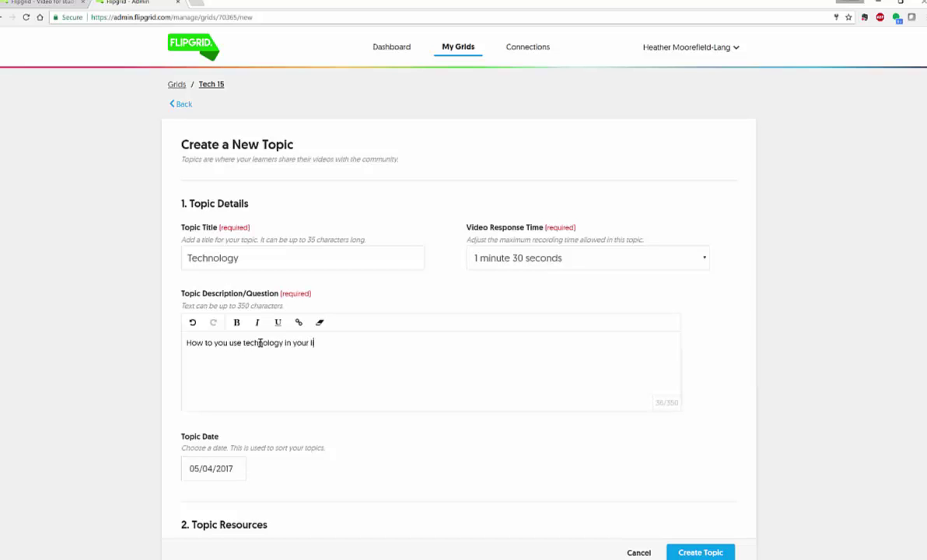
{"action": "type", "text": "?"}
Step: Review the topic's resources and features, create the topic and dismiss the sharing notice
{"action": "scroll", "coordinate": [359, 424], "scroll_direction": "down", "scroll_amount": 1}
{"action": "scroll", "coordinate": [342, 396], "scroll_direction": "down", "scroll_amount": 2}
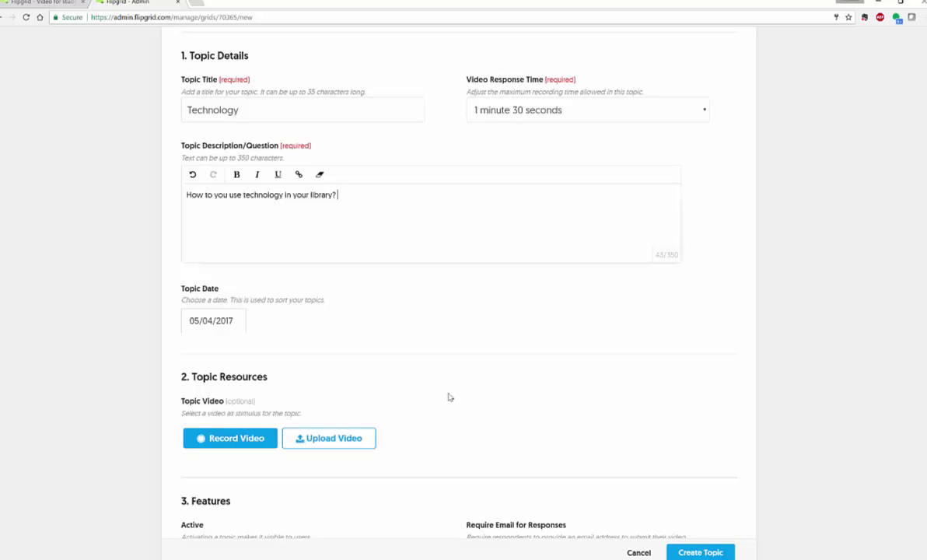
{"action": "scroll", "coordinate": [436, 397], "scroll_direction": "down", "scroll_amount": 3}
{"action": "scroll", "coordinate": [426, 396], "scroll_direction": "down", "scroll_amount": 3}
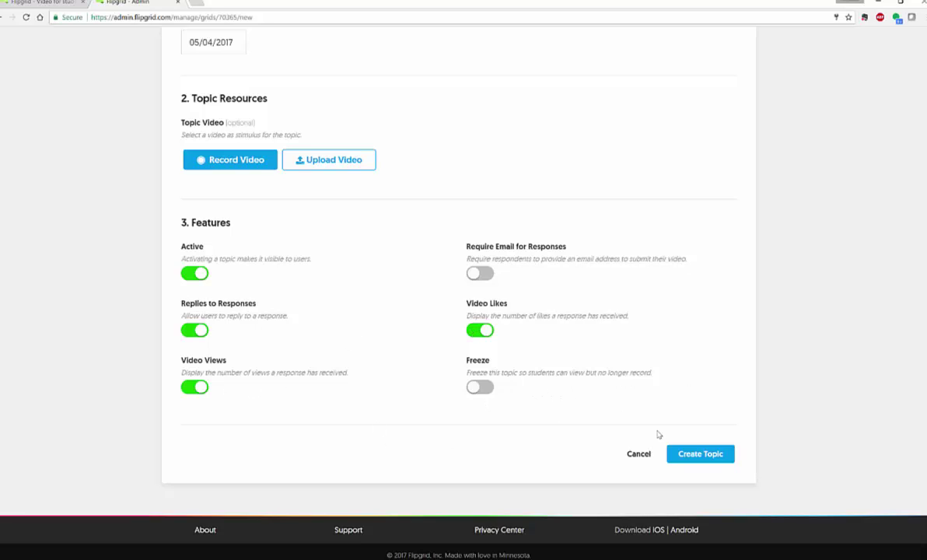
{"action": "left_click", "coordinate": [698, 455]}
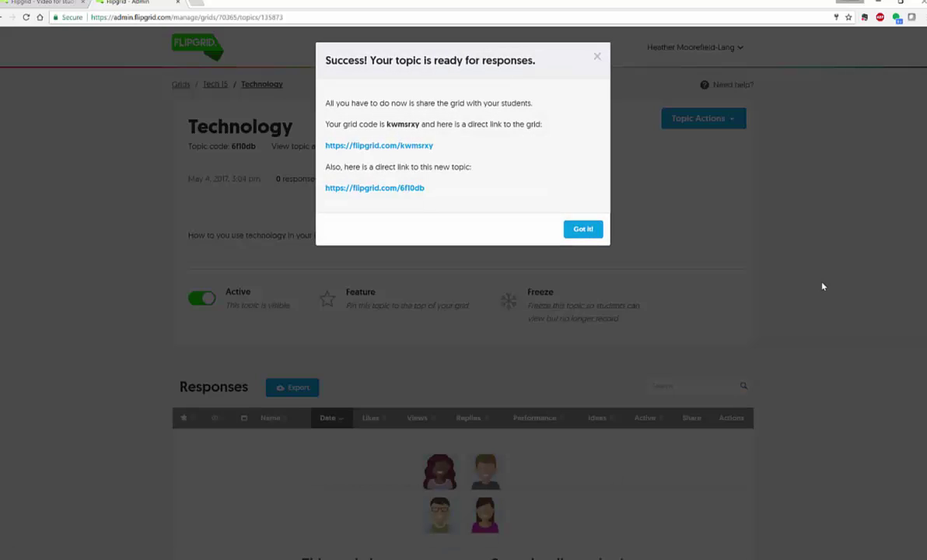
{"action": "left_click", "coordinate": [583, 228]}
Step: Look over the Technology topic's admin page and open its student view link in a new tab
{"action": "scroll", "coordinate": [830, 254], "scroll_direction": "down", "scroll_amount": 2}
{"action": "scroll", "coordinate": [837, 254], "scroll_direction": "down", "scroll_amount": 1}
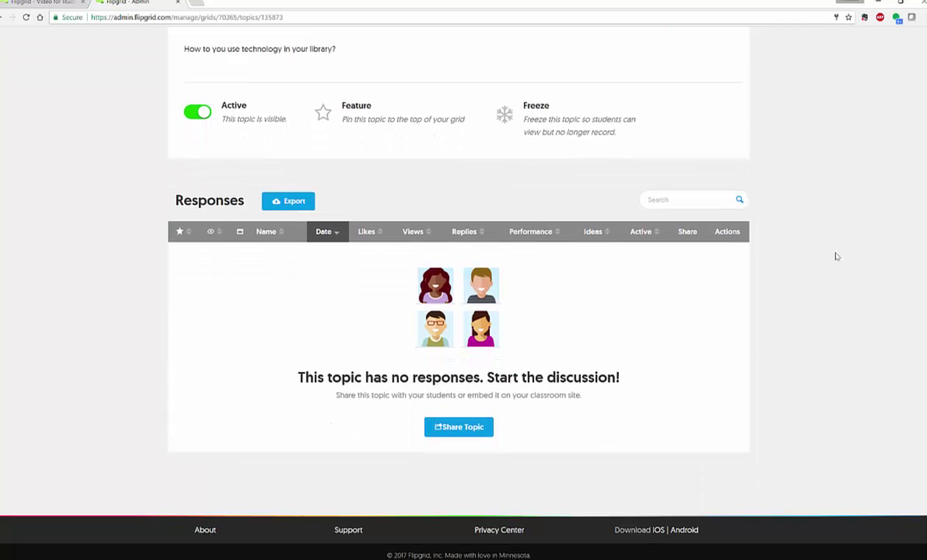
{"action": "scroll", "coordinate": [598, 389], "scroll_direction": "up", "scroll_amount": 3}
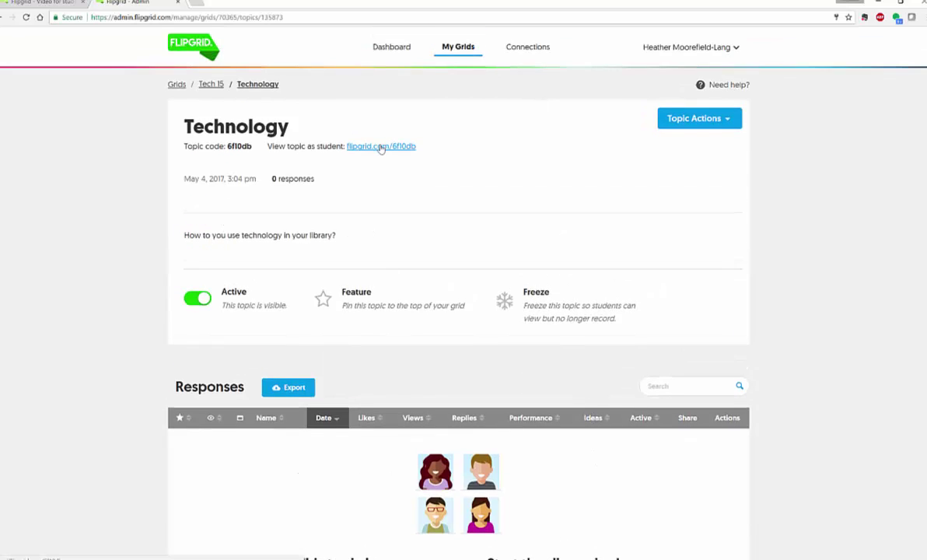
{"action": "right_click", "coordinate": [381, 149]}
{"action": "left_click", "coordinate": [405, 155]}
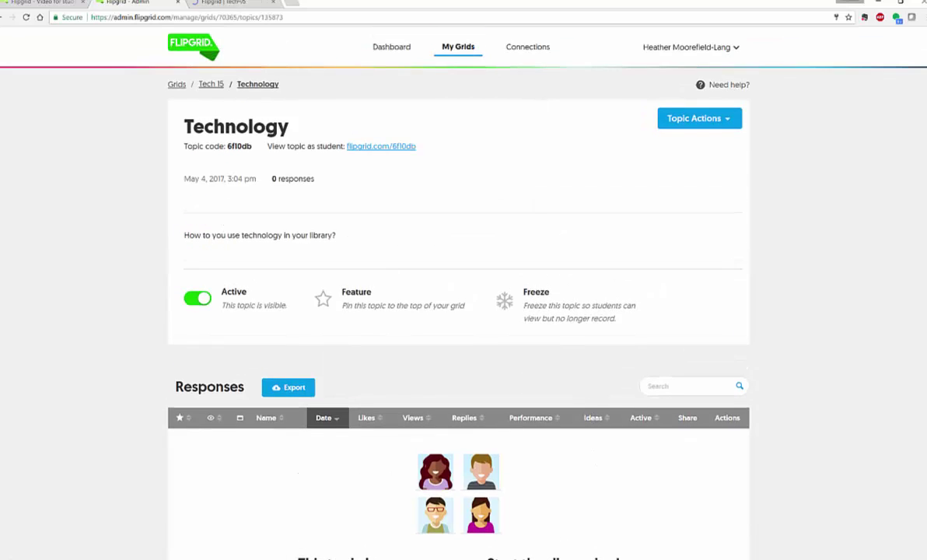
{"action": "left_click", "coordinate": [236, 2]}
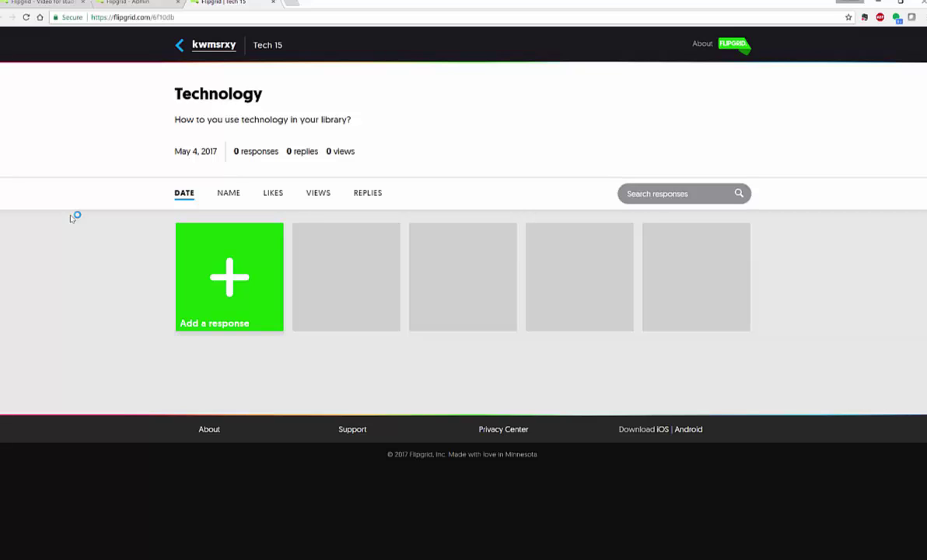
Step: Open the video response recorder for the Technology topic, view its first stage and close it without recording
{"action": "left_click", "coordinate": [227, 280]}
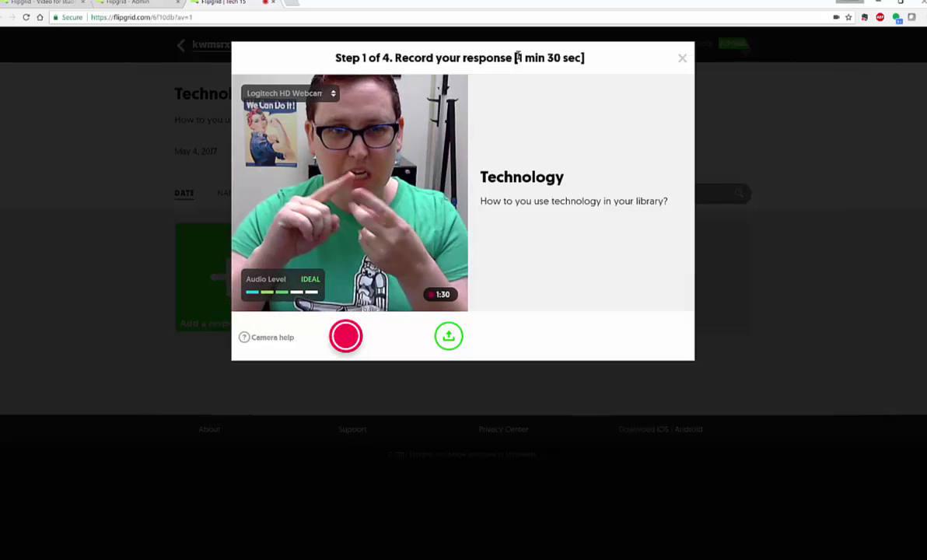
{"action": "left_click", "coordinate": [681, 59]}
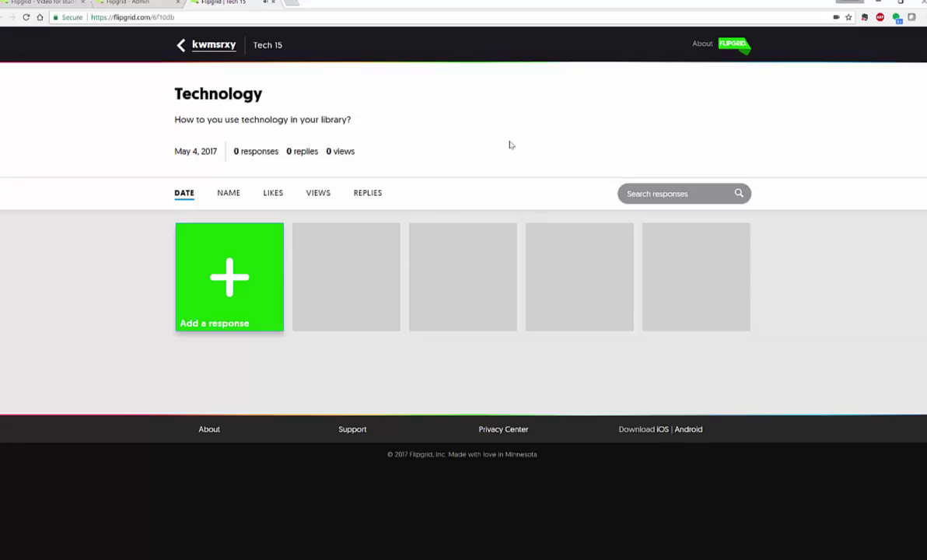